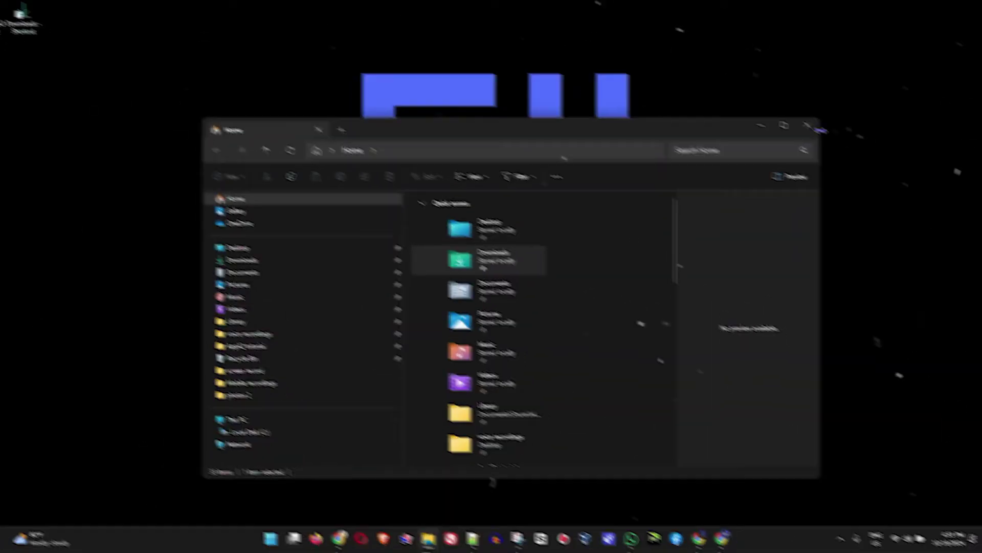
Finish renaming the photos 2 and Downloads shortcuts.
scroll(562, 352, "down", 5)
right_click(478, 402)
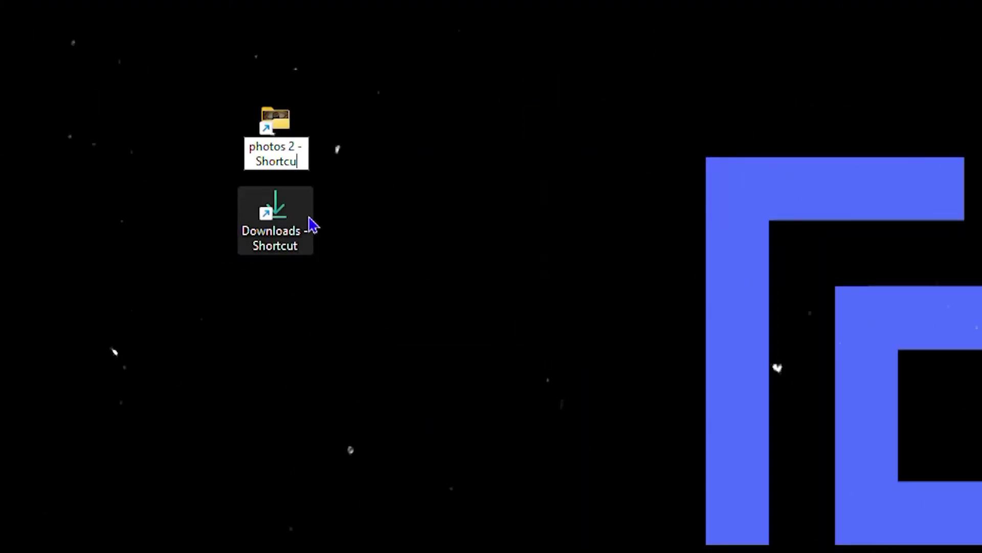
key("BackSpace")
key("BackSpace")
key("BackSpace")
key("BackSpace")
key("BackSpace")
key("BackSpace")
key("BackSpace")
key("BackSpace")
key("BackSpace")
key("BackSpace")
key("Return")
left_click(285, 244)
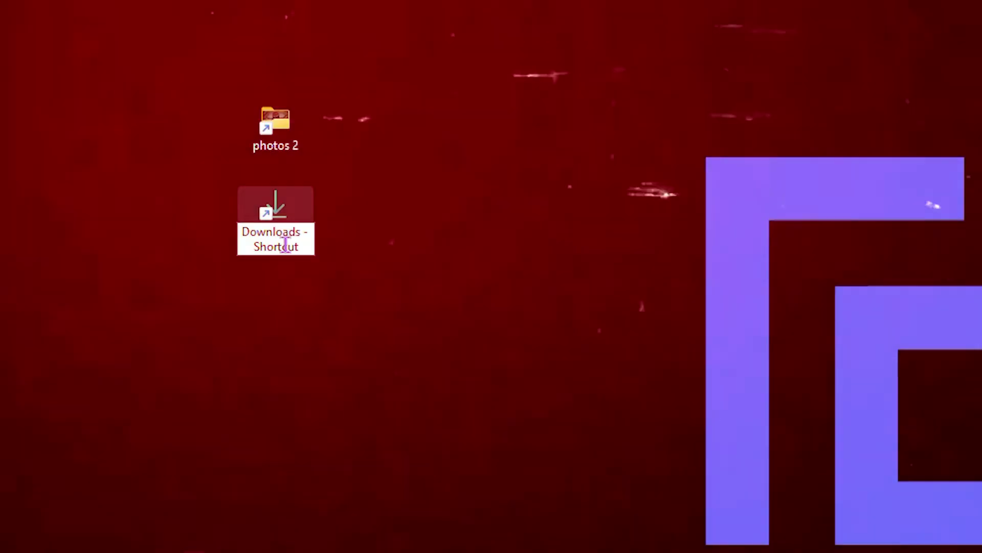
key("BackSpace")
key("BackSpace")
key("BackSpace")
key("BackSpace")
key("BackSpace")
key("BackSpace")
key("BackSpace")
key("BackSpace")
key("BackSpace")
key("BackSpace")
key("BackSpace")
key("Return")
In the Downloads shortcut's properties, insert Explorer.exe at the start of the target path.
right_click(283, 225)
left_click(435, 423)
key("Home")
type("Explorer.exe")
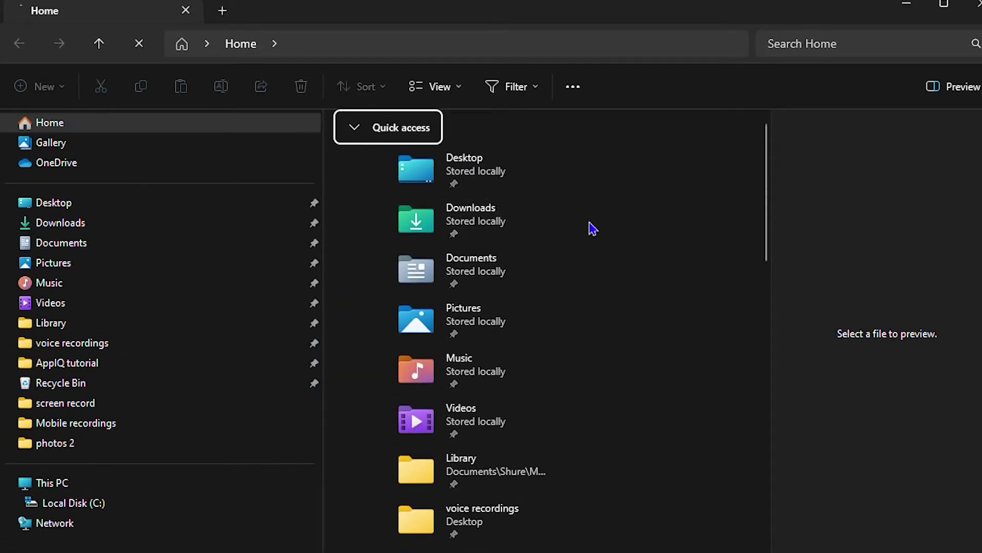
scroll(591, 228, "down", 5)
scroll(559, 236, "up", 4)
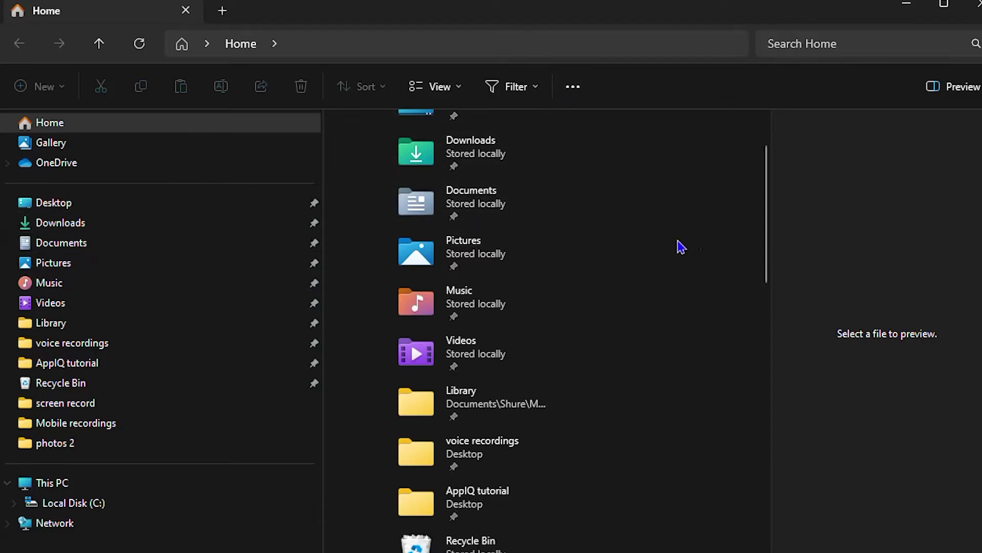
scroll(655, 243, "up", 2)
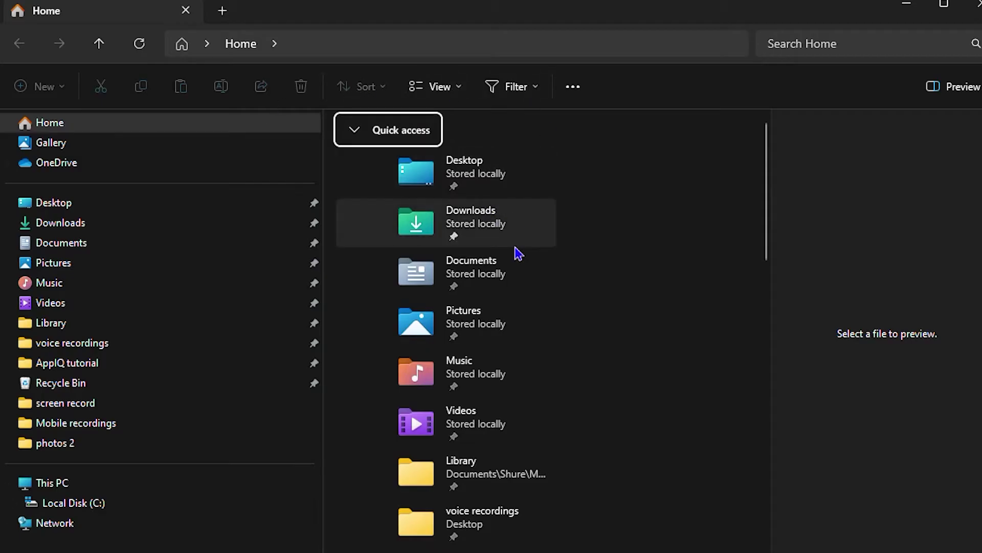
Send the Downloads folder from Quick access to the desktop as a shortcut.
left_click(416, 228)
right_click(416, 228)
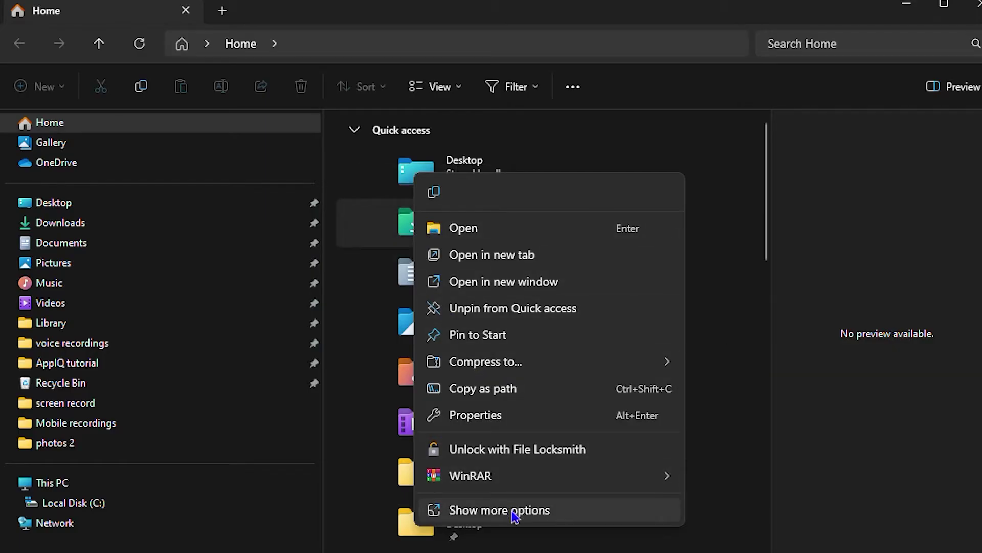
left_click(513, 512)
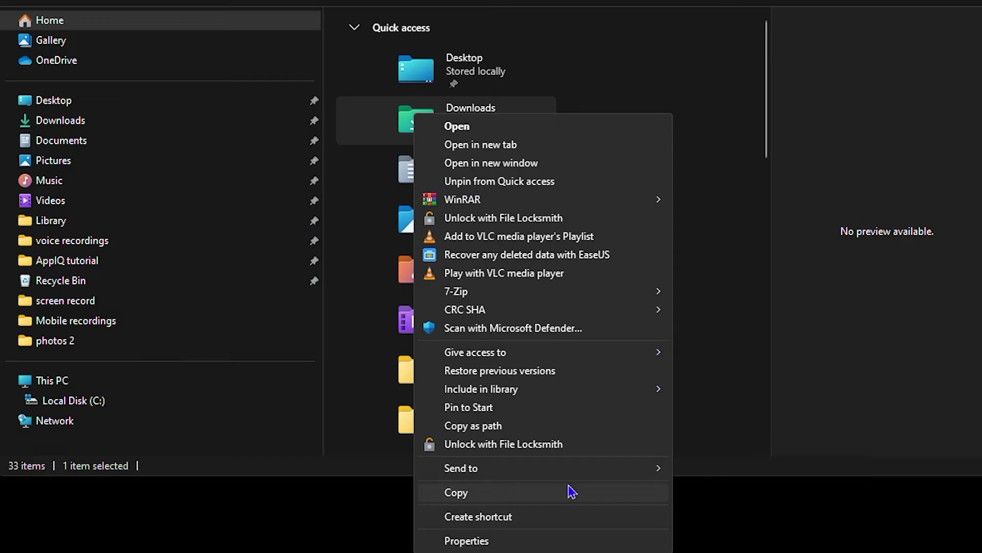
mouse_move(567, 473)
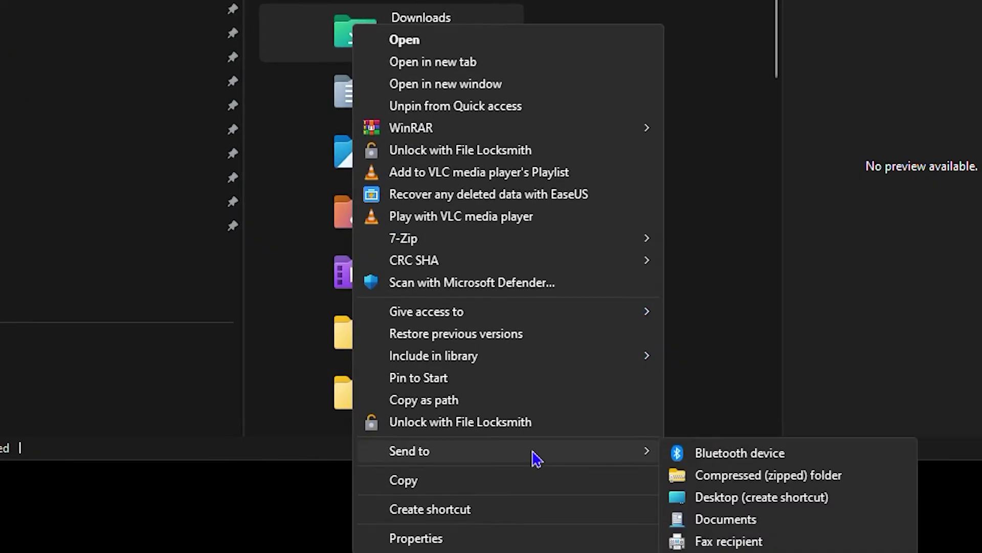
left_click(743, 504)
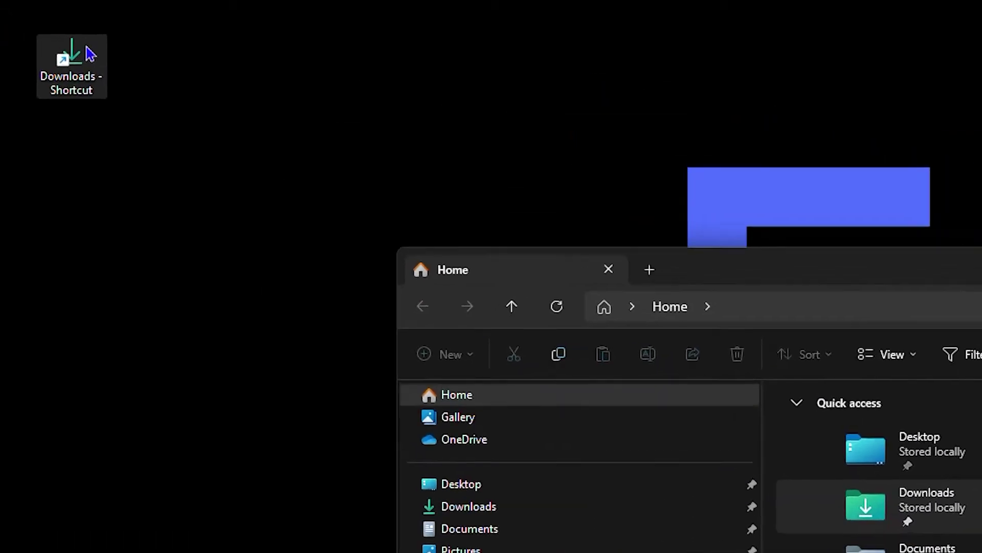
Move the Downloads shortcut lower, then send photos 2 to the desktop as a shortcut.
left_click_drag(23, 12, 110, 105)
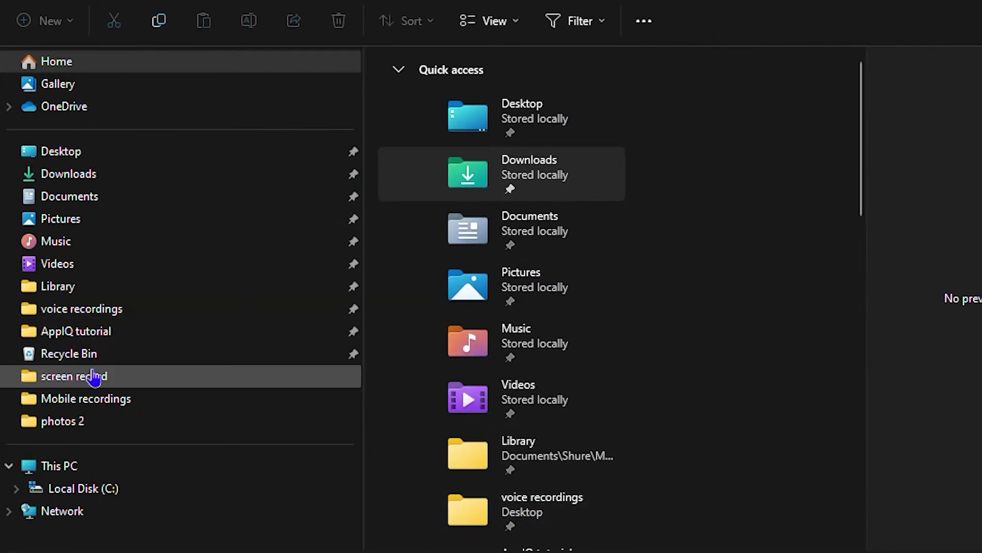
scroll(660, 292, "down", 3)
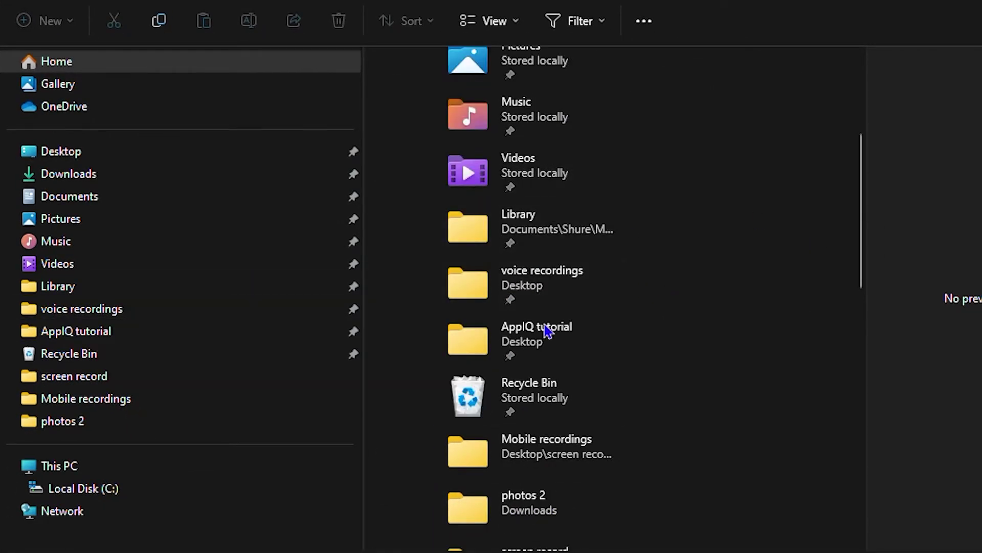
scroll(604, 363, "down", 1)
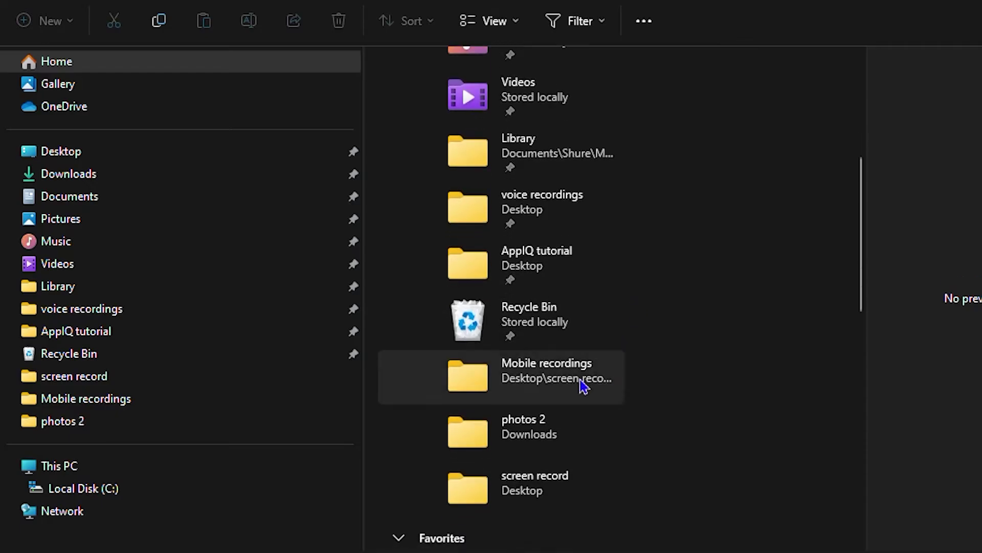
right_click(515, 443)
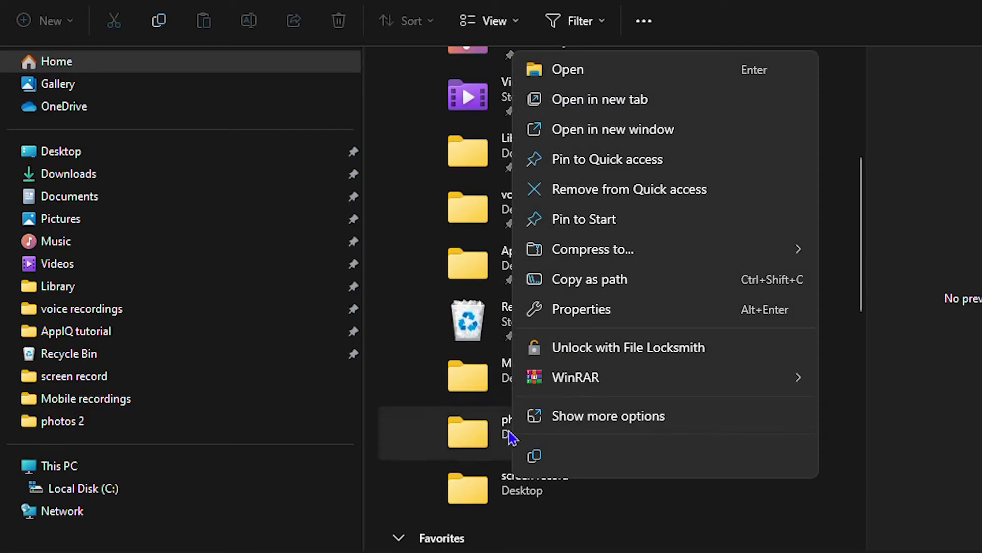
left_click(628, 424)
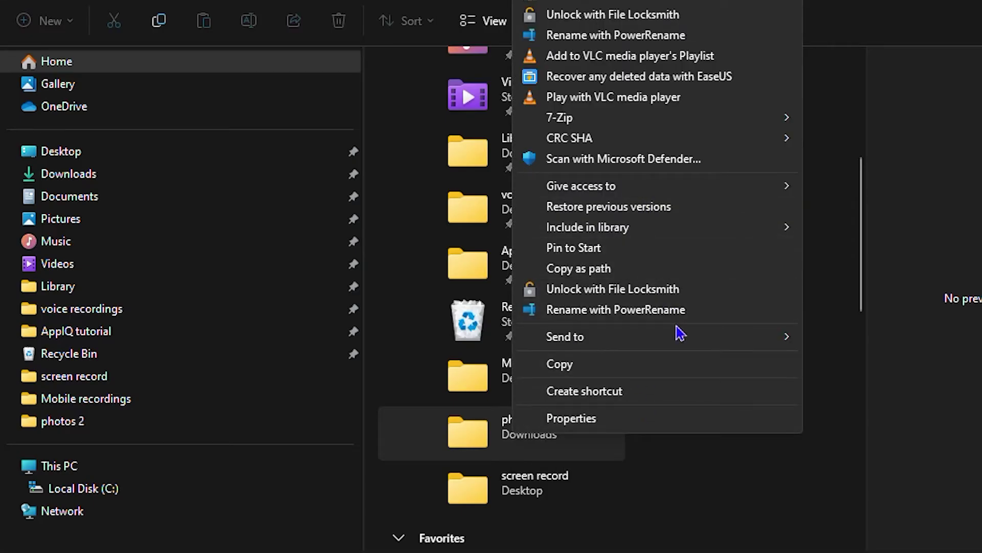
mouse_move(680, 337)
left_click(778, 384)
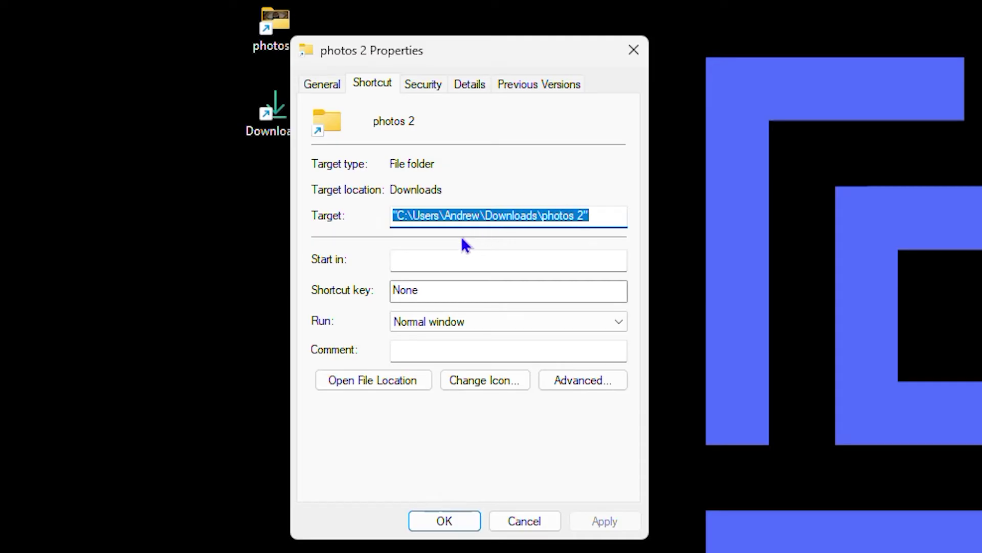
Prefix the photos 2 shortcut's target with Explorer.exe and save the change.
key("Home")
type("Explorer.exe")
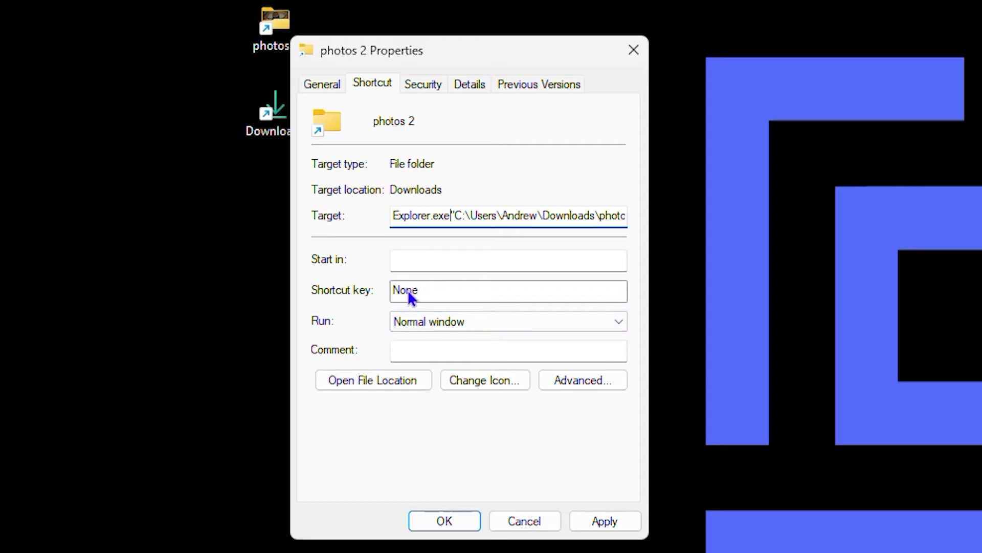
left_click(427, 529)
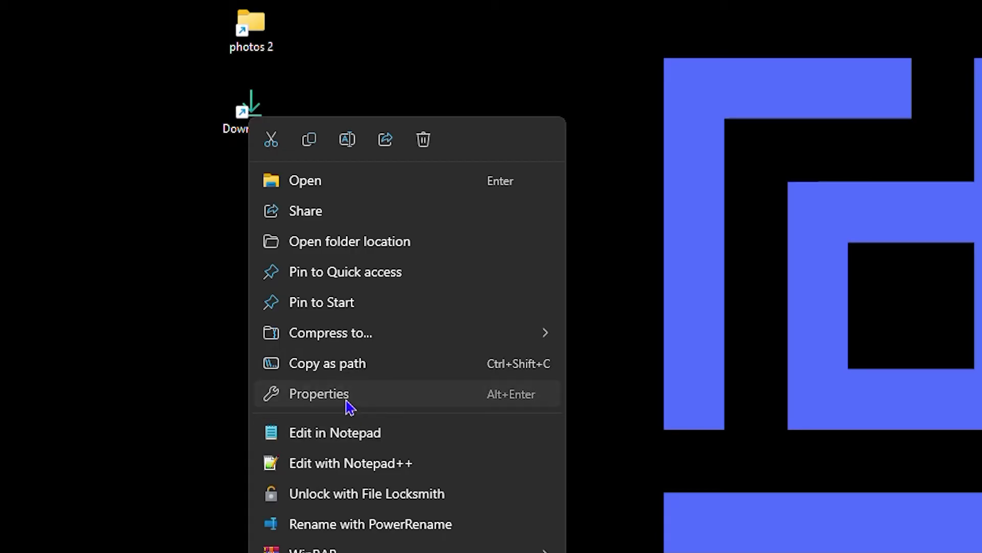
Prefix the Downloads shortcut's target with Explorer.exe in its properties and save.
left_click(346, 403)
key("Home")
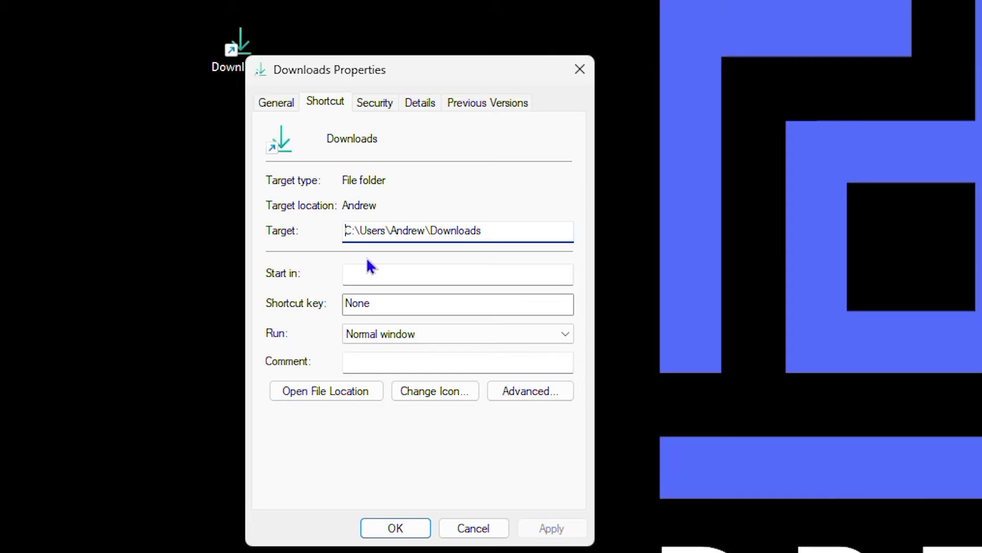
type("Explorer.exe")
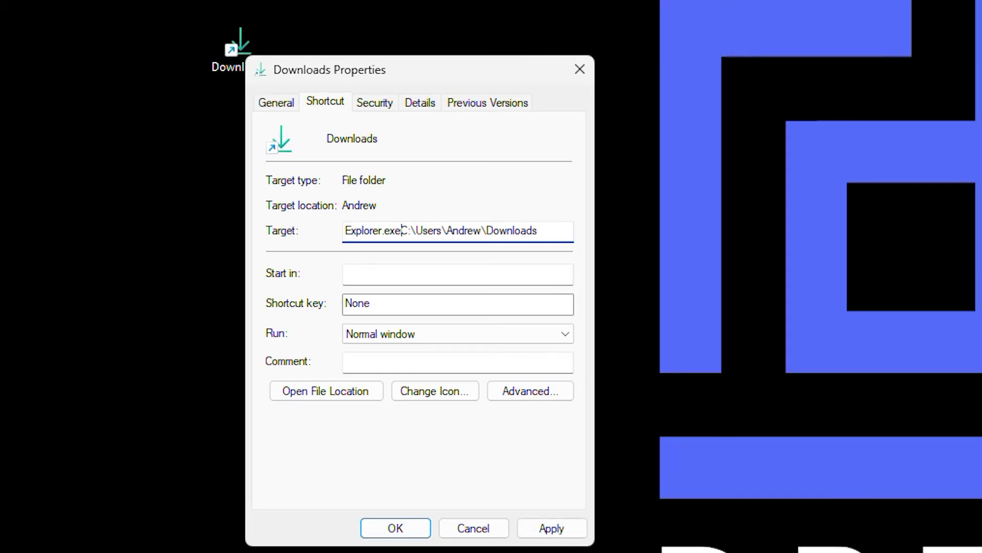
left_click(392, 529)
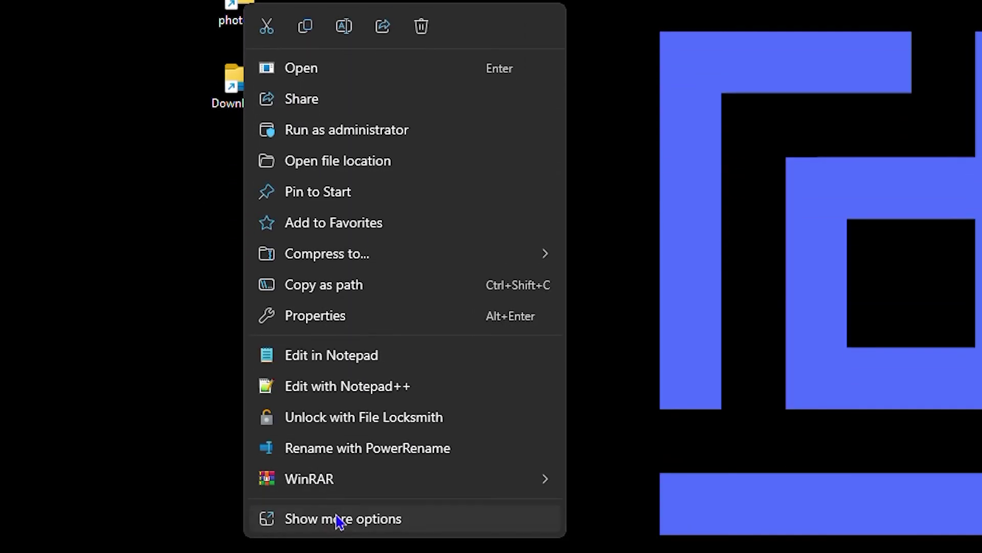
Pin the photos 2 and Downloads desktop shortcuts to the taskbar.
left_click(332, 530)
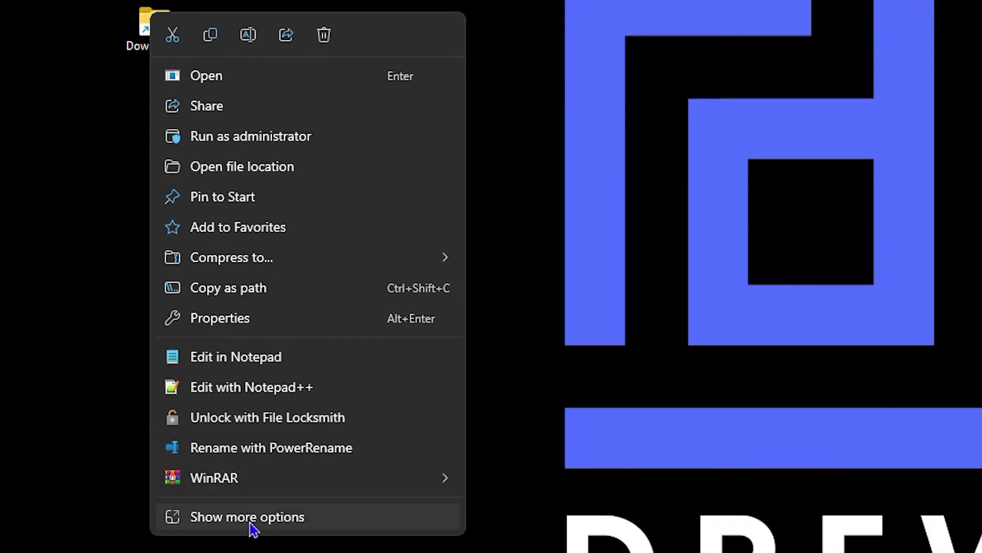
left_click(251, 518)
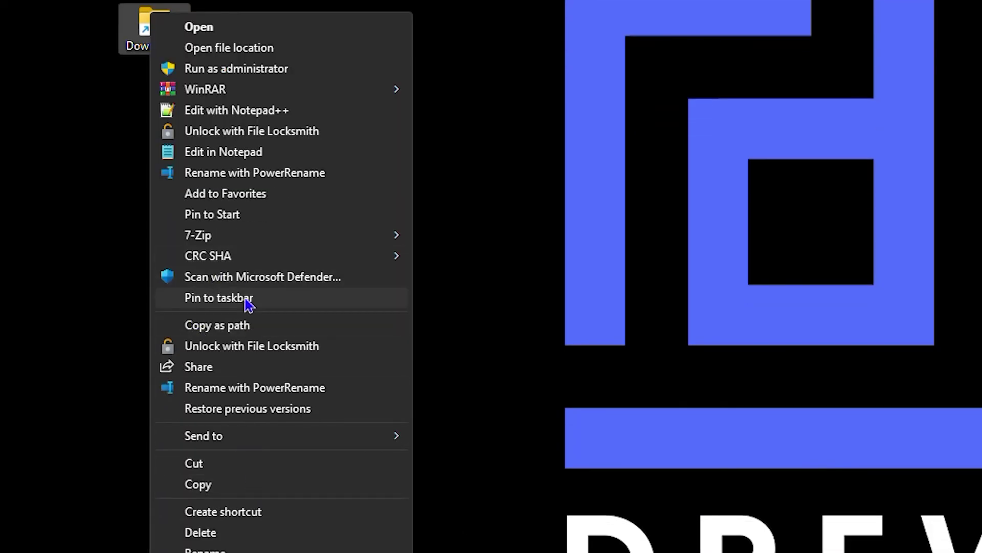
left_click(248, 301)
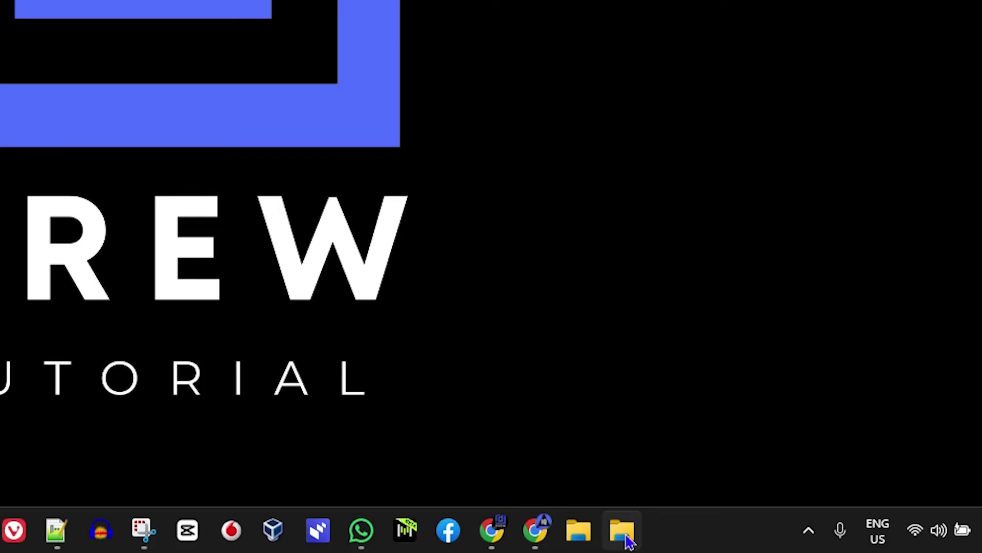